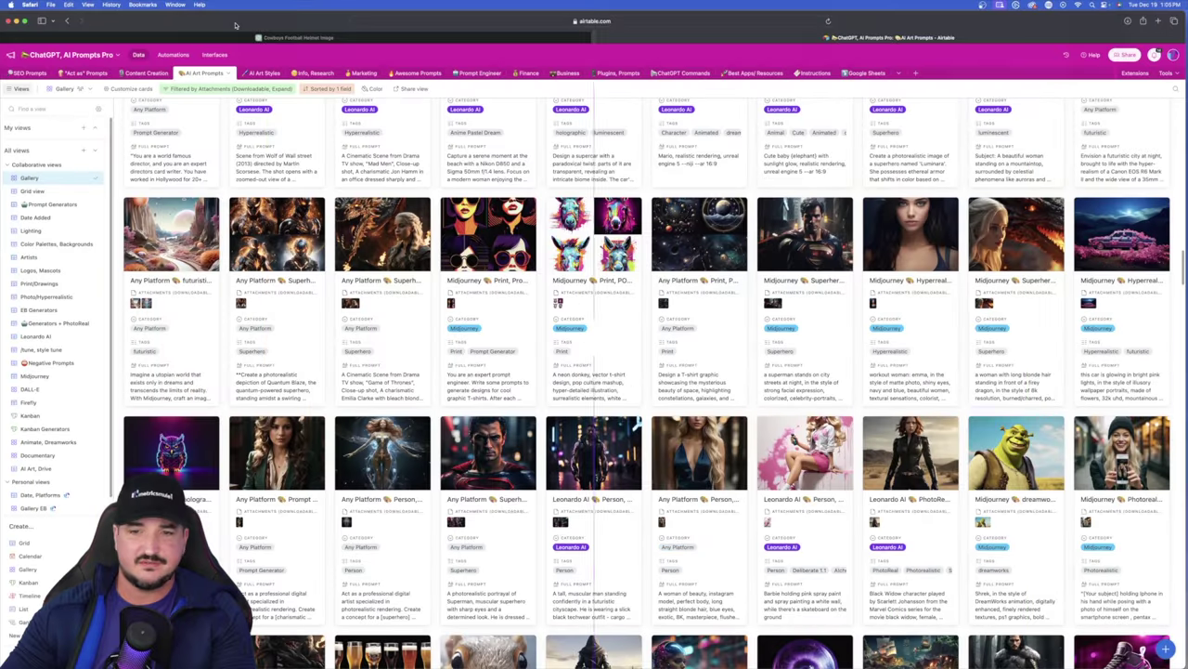
# Find the Dallas Cowboys vs Philadelphia Eagles DALLE card and view its helmet image at full size.
pyautogui.scroll(-2, 694, 256)
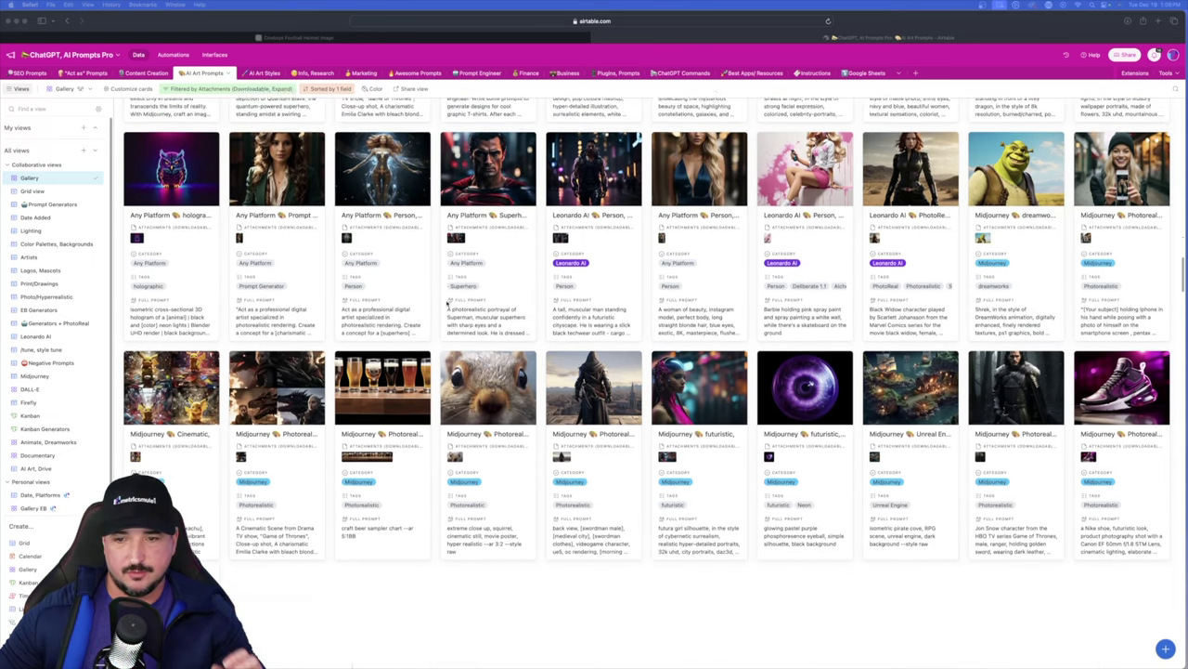
pyautogui.scroll(4, 486, 156)
pyautogui.scroll(3, 486, 156)
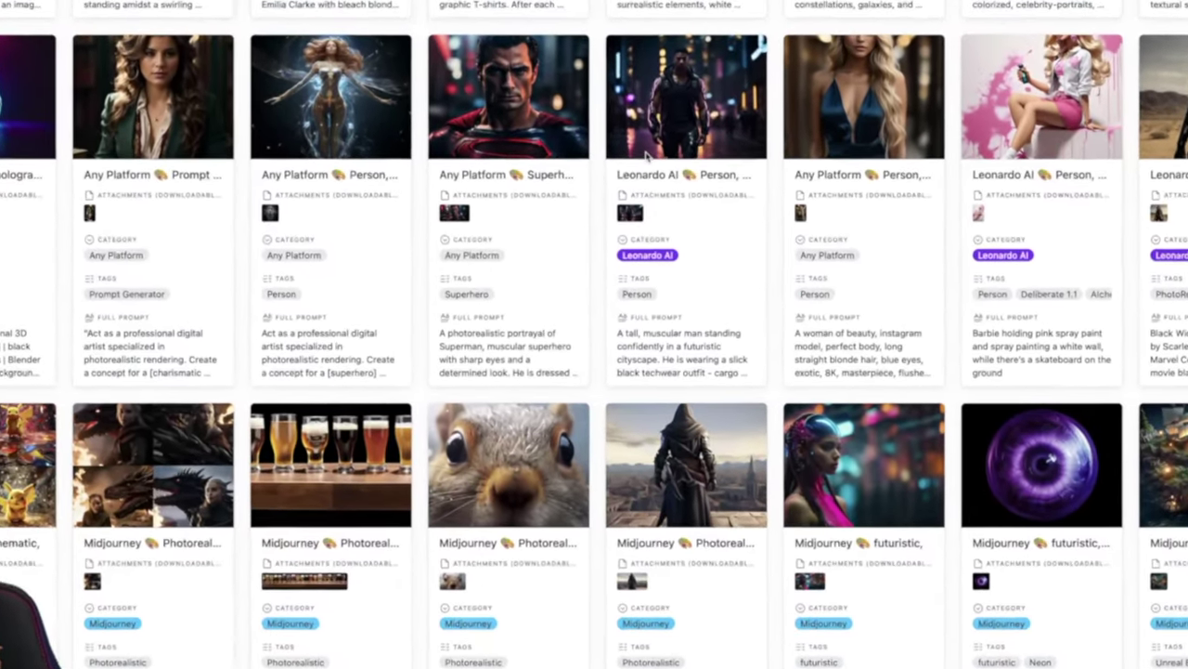
pyautogui.scroll(-3, 647, 155)
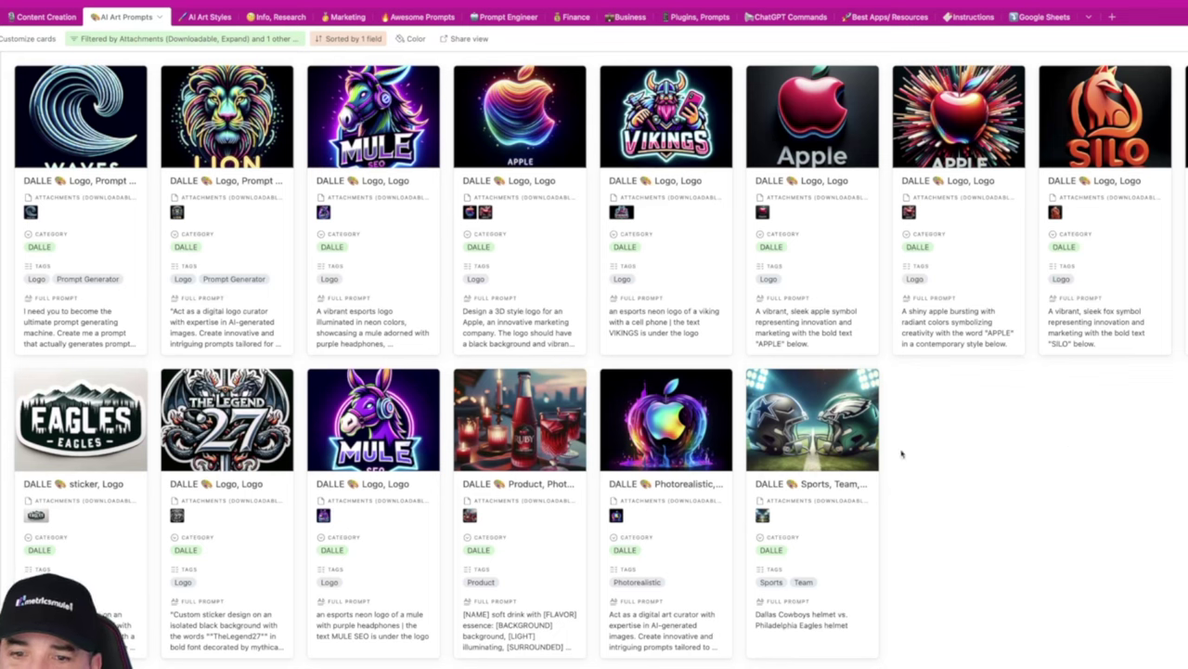
pyautogui.click(836, 436)
pyautogui.click(510, 234)
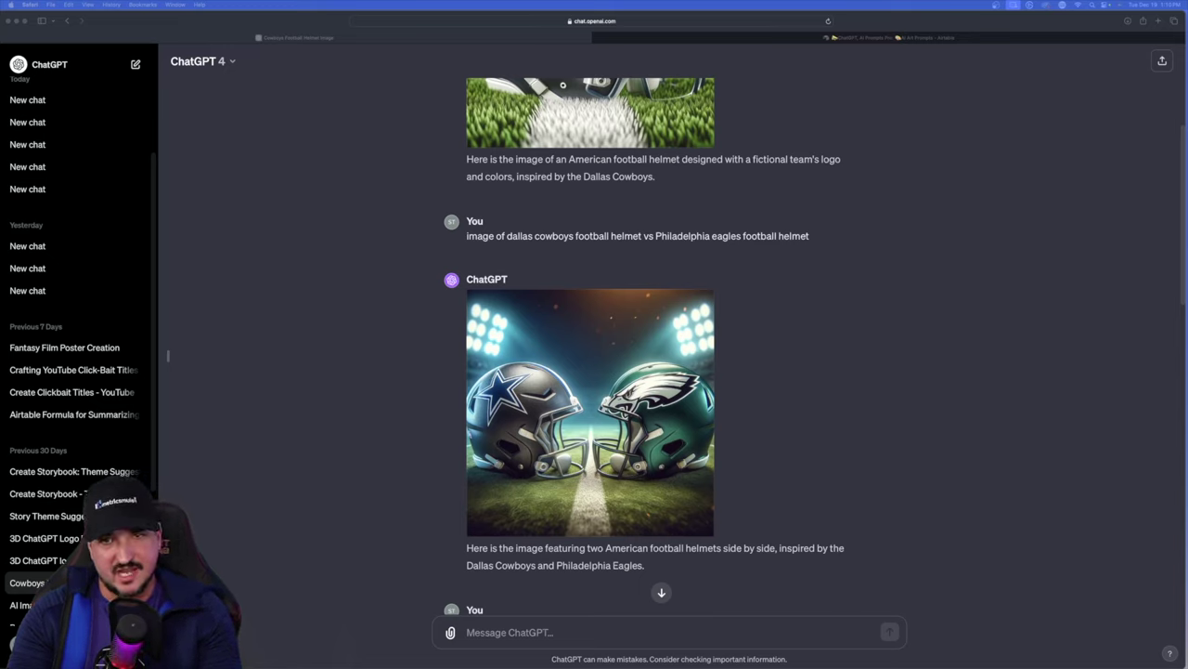
# Locate ChatGPT's gen_id reply and select the returned ID 3XQ64Zx3Ce441mCg.
pyautogui.scroll(1, 845, 284)
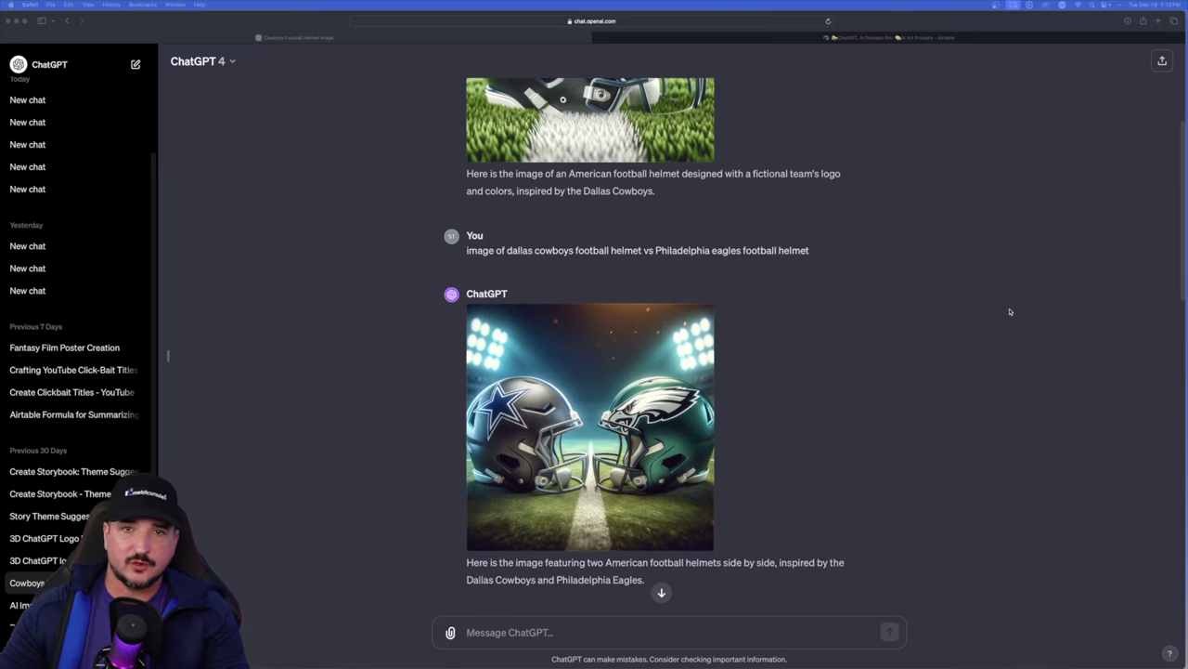
pyautogui.scroll(-1, 1010, 312)
pyautogui.scroll(1, 1009, 307)
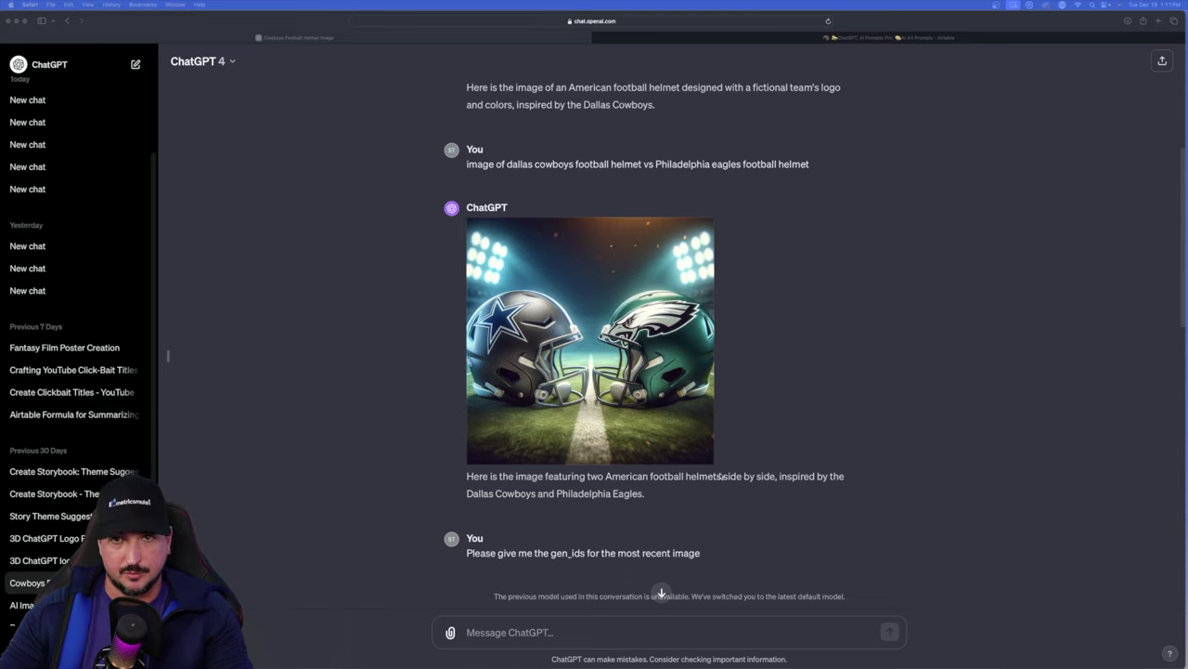
pyautogui.scroll(-2, 836, 464)
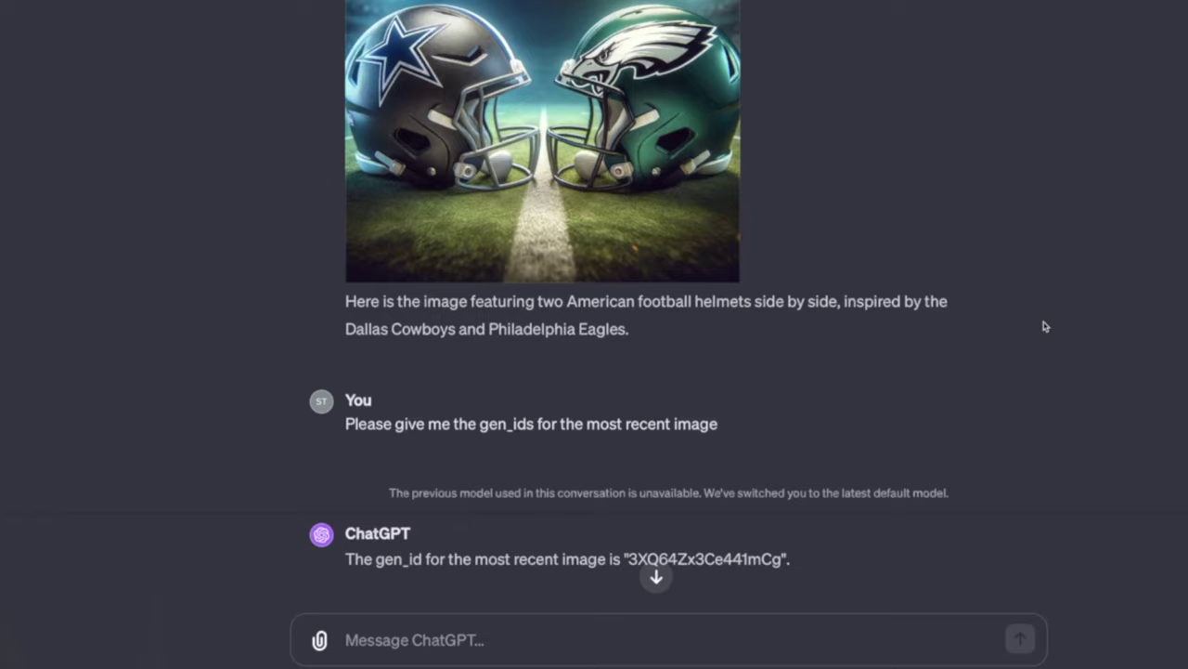
pyautogui.moveTo(629, 558); pyautogui.dragTo(777, 558)
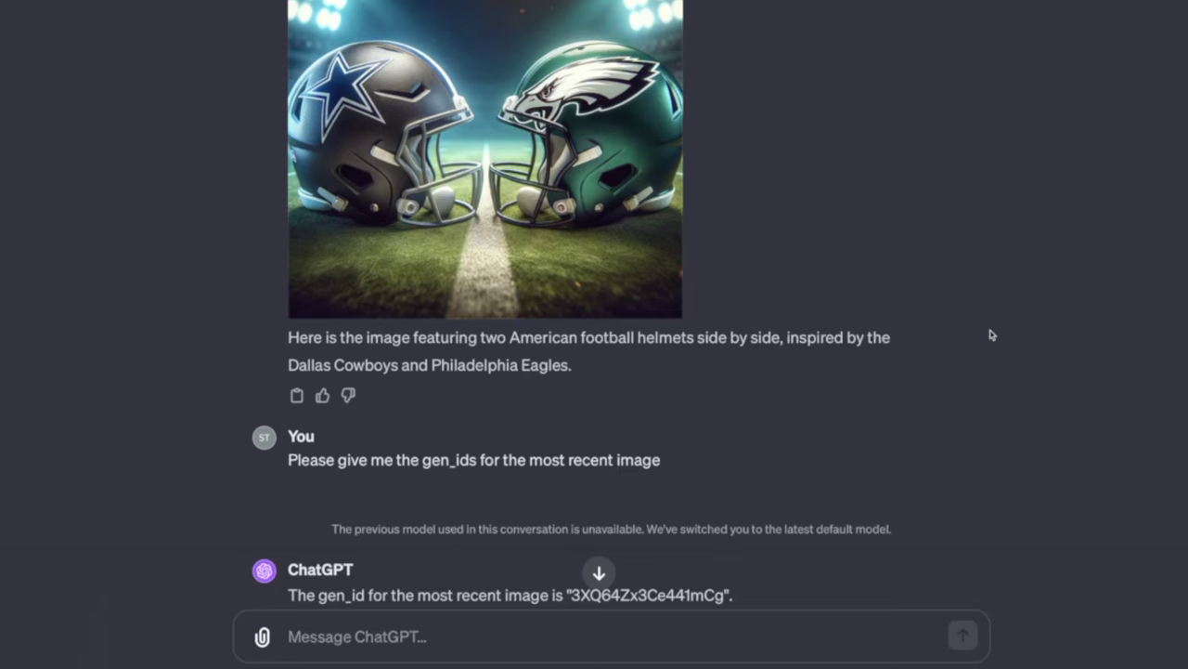
# Copy gen_id 3XQ64Zx3Ce441mCg and check the 'in the style of image' ending of the Chiefs vs Giants prompt.
pyautogui.doubleClick(650, 594)
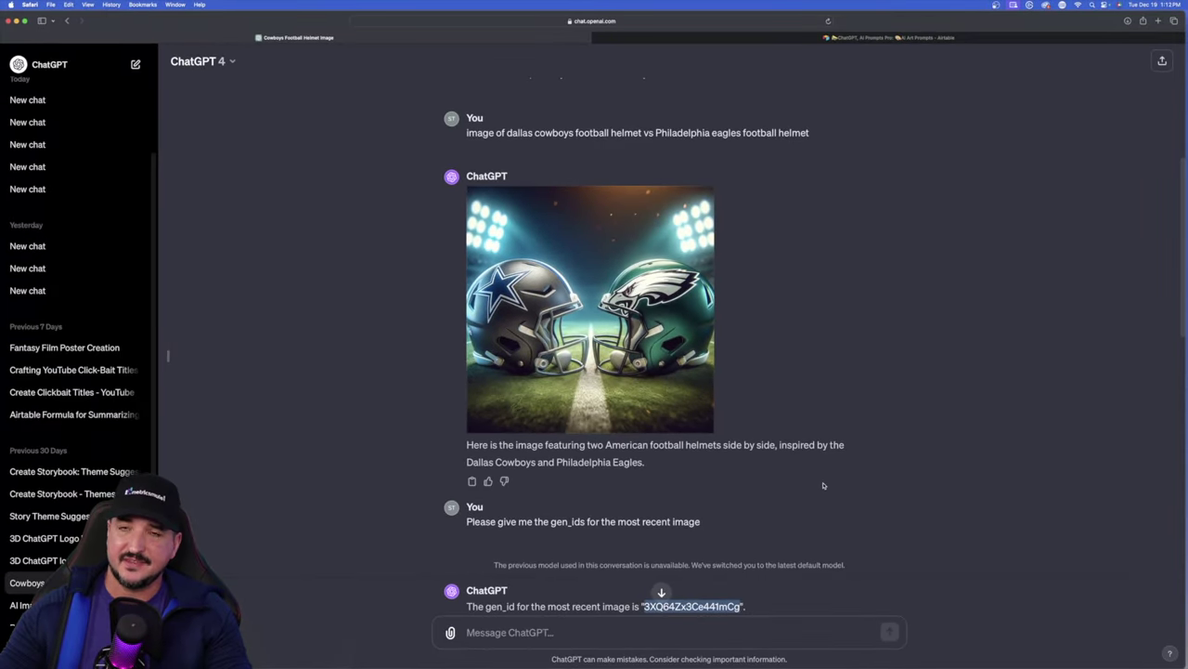
pyautogui.click(826, 484)
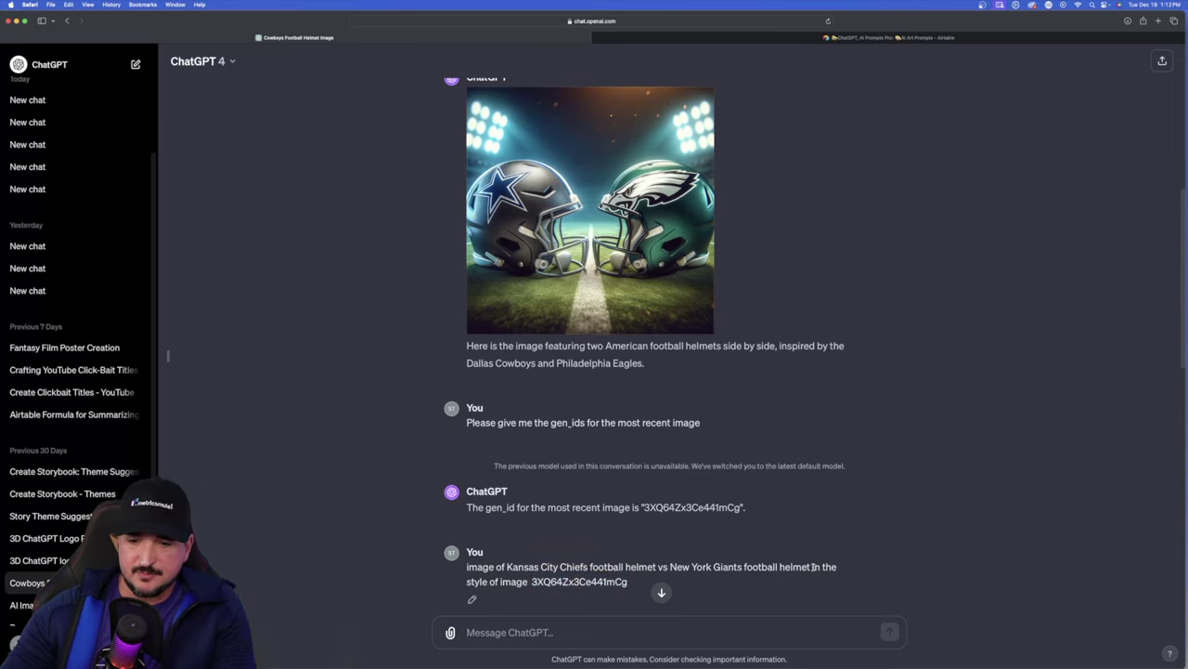
pyautogui.moveTo(813, 566); pyautogui.dragTo(850, 572)
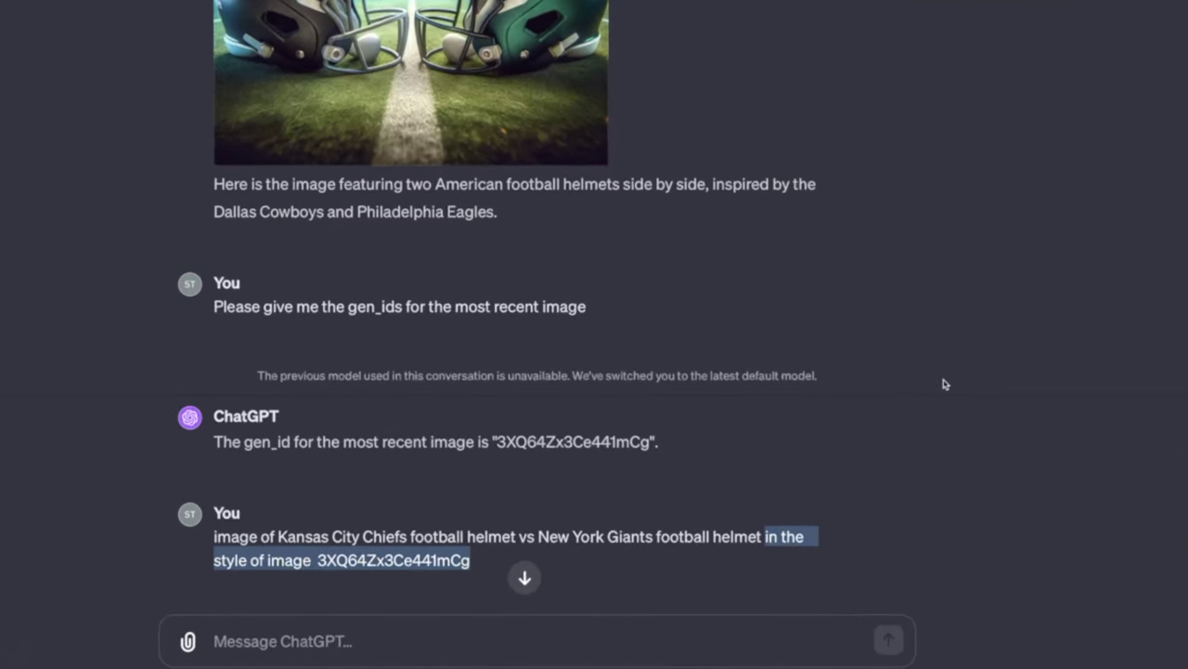
pyautogui.click(2, 499)
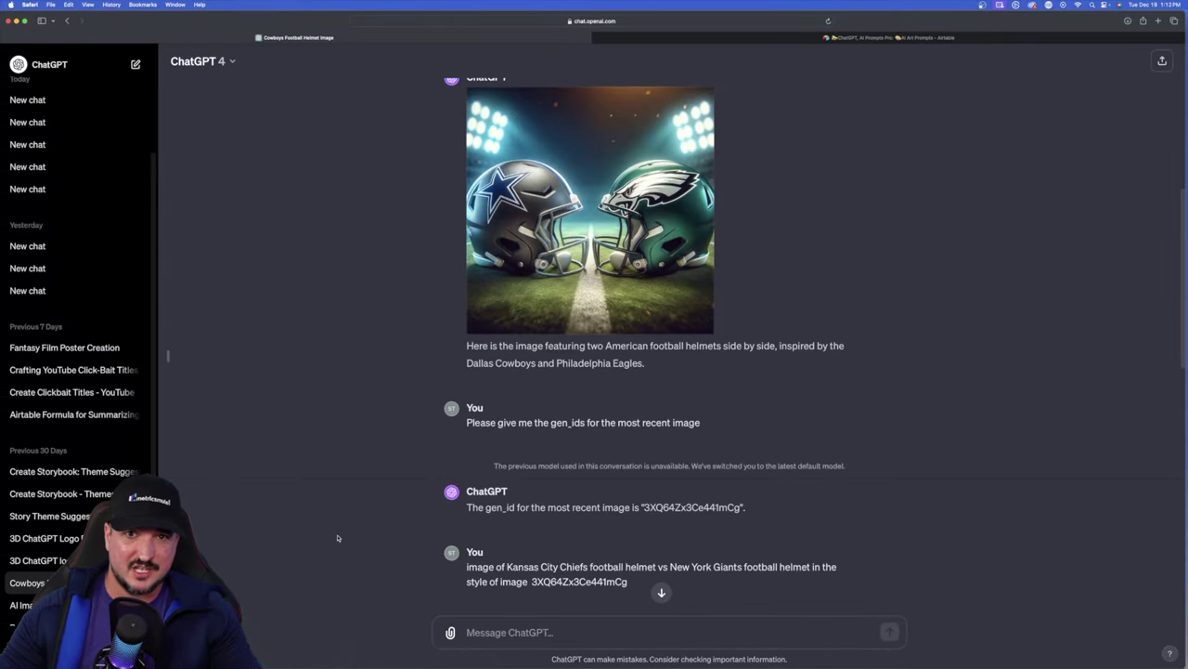
# Download the Chiefs vs Giants helmet image and close the full-size view.
pyautogui.scroll(-5, 341, 534)
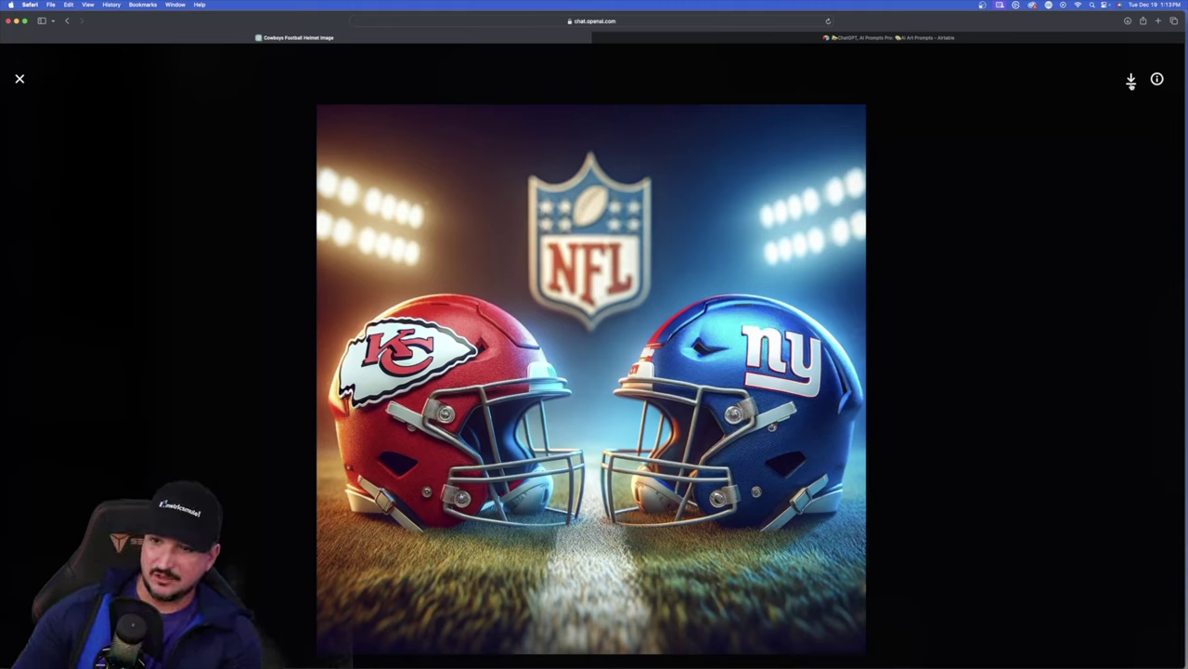
pyautogui.click(1131, 80)
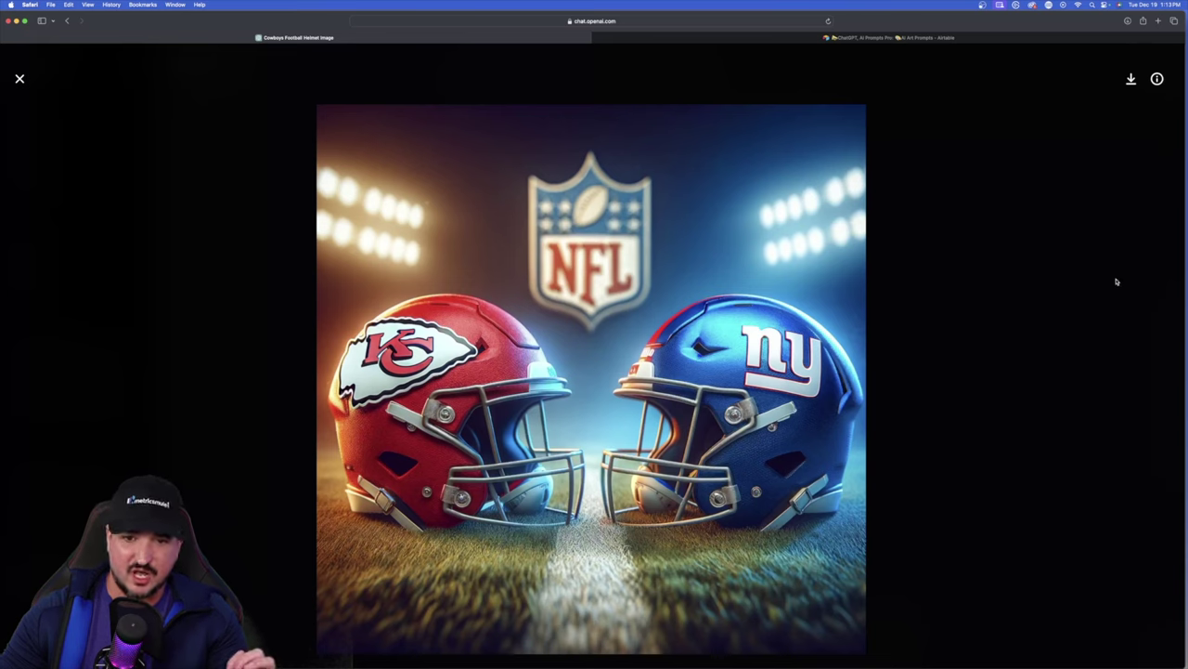
pyautogui.click(20, 78)
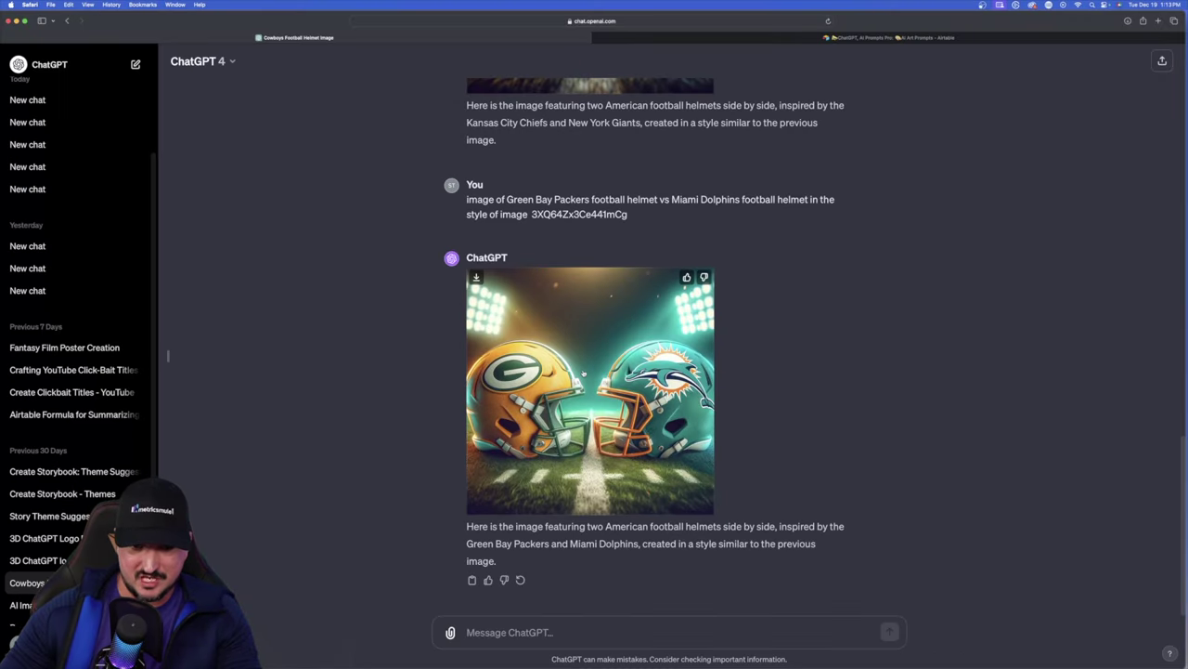
# Flip through the Packers vs Dolphins and earlier helmet images at full size to compare them.
pyautogui.click(583, 373)
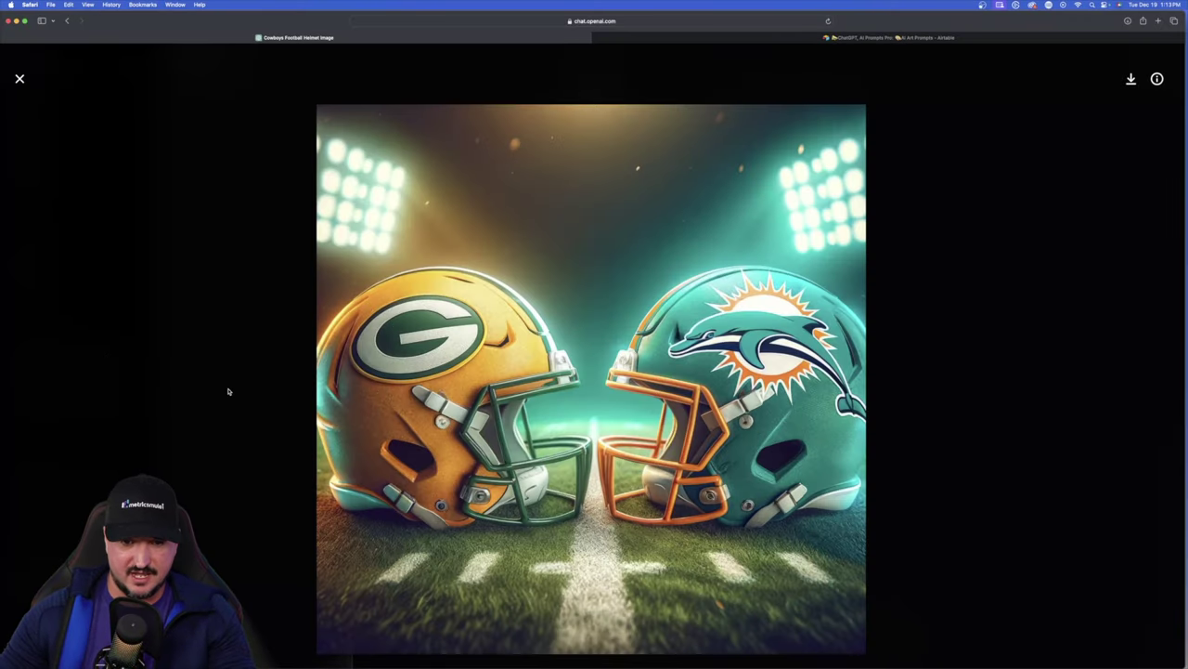
pyautogui.press('Right')
pyautogui.press('Right')
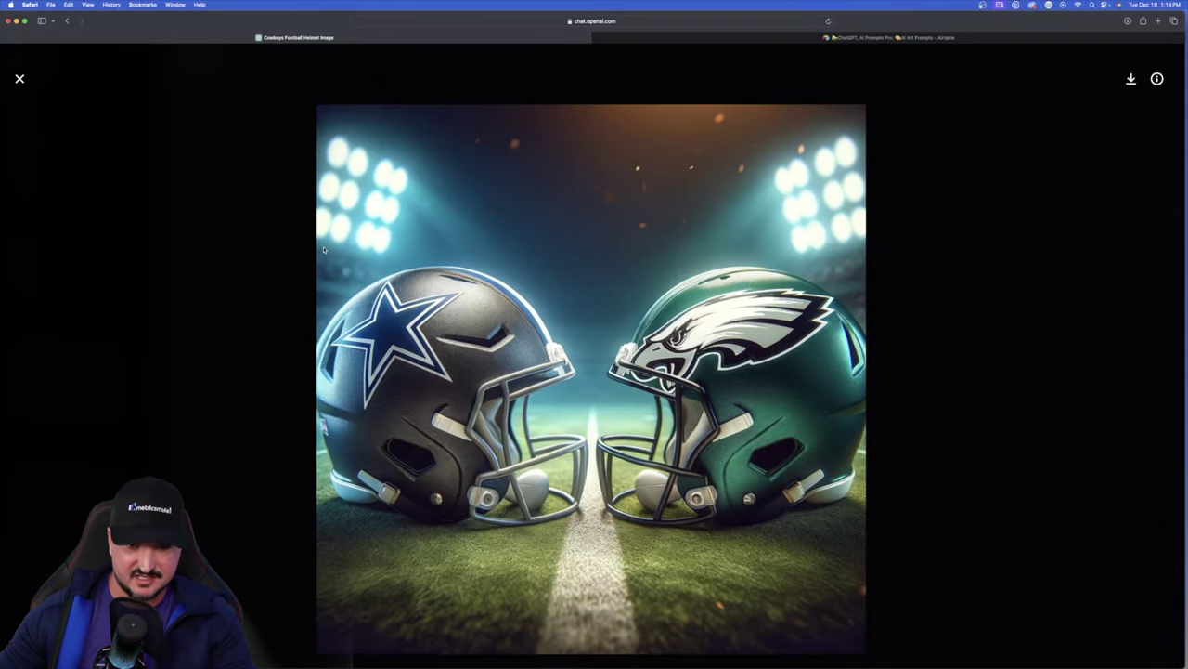
pyautogui.press('Escape')
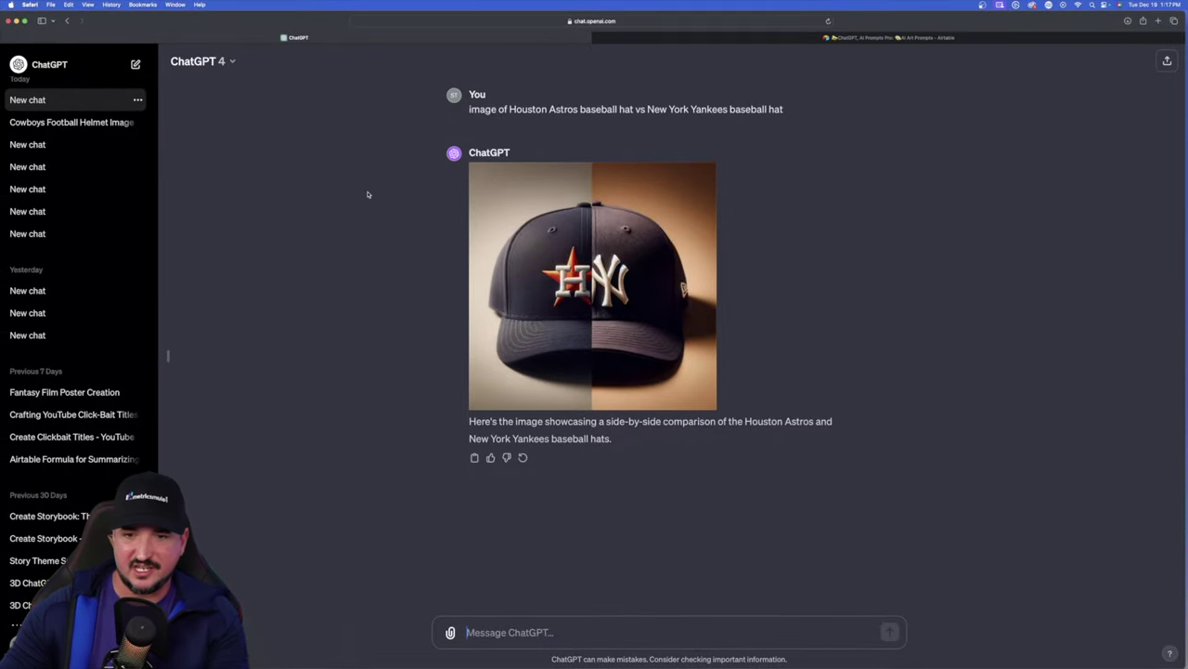
# Request the cap image's gen_ids and paste the returned ID Lk0MnLlwBikZ1MOI into the message box.
pyautogui.write('Please give me the gen_ids for this image')
pyautogui.press('Return')
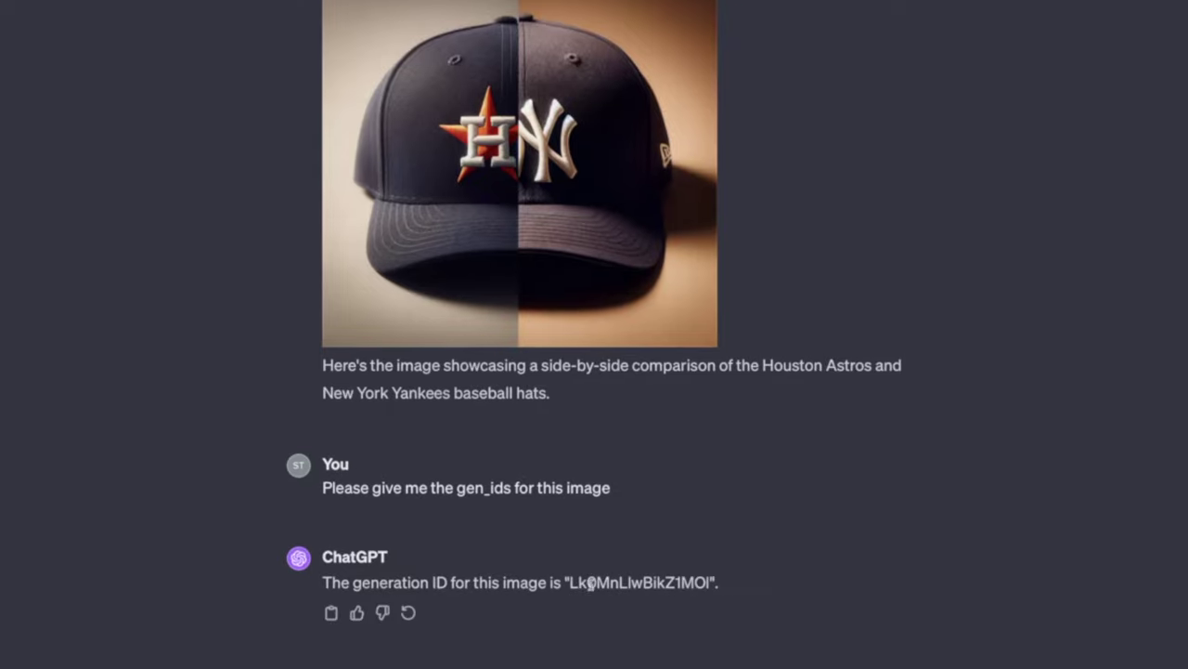
pyautogui.moveTo(590, 583); pyautogui.dragTo(710, 582)
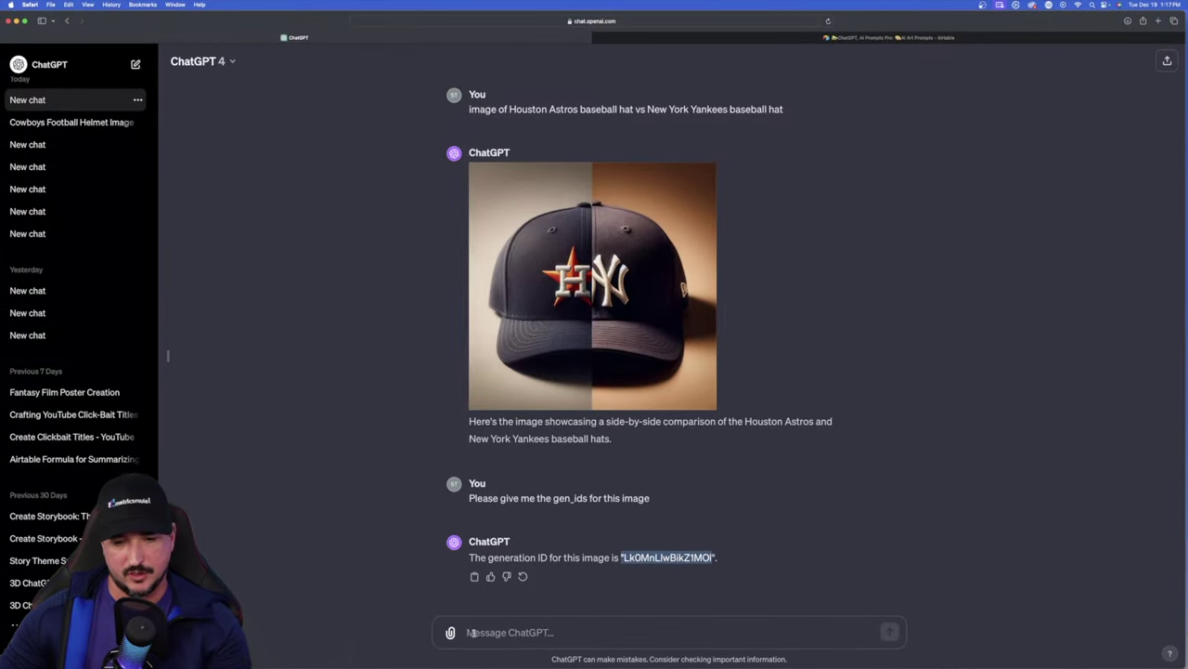
pyautogui.press('super+c')
pyautogui.click(471, 632)
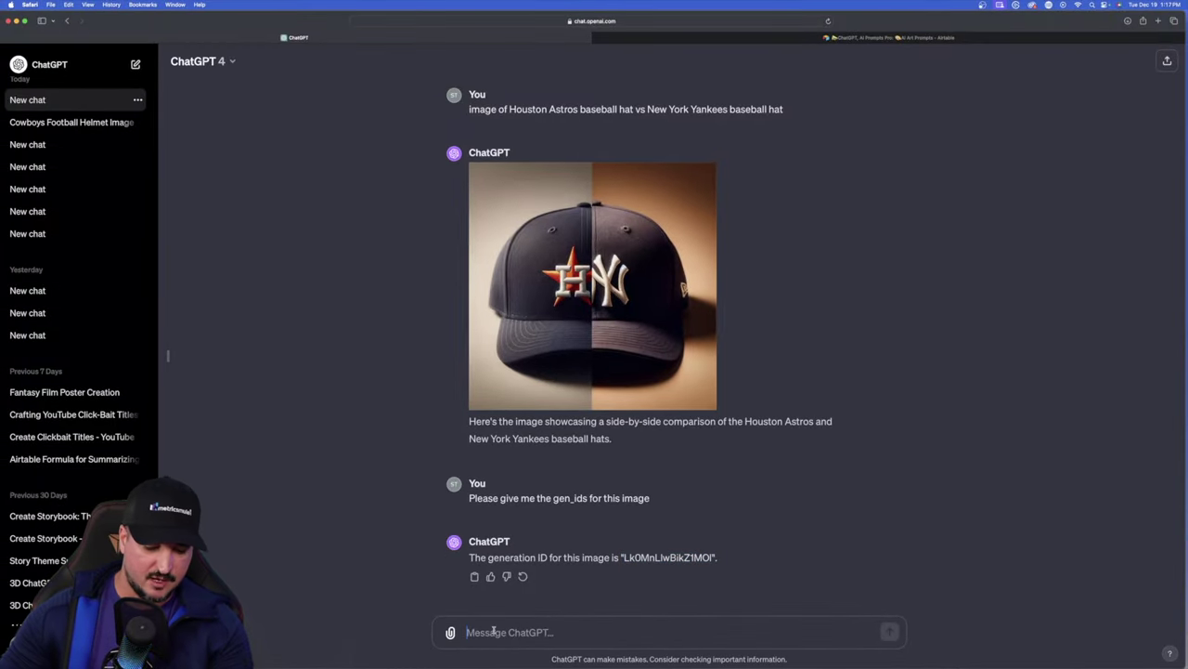
pyautogui.press('super+v')
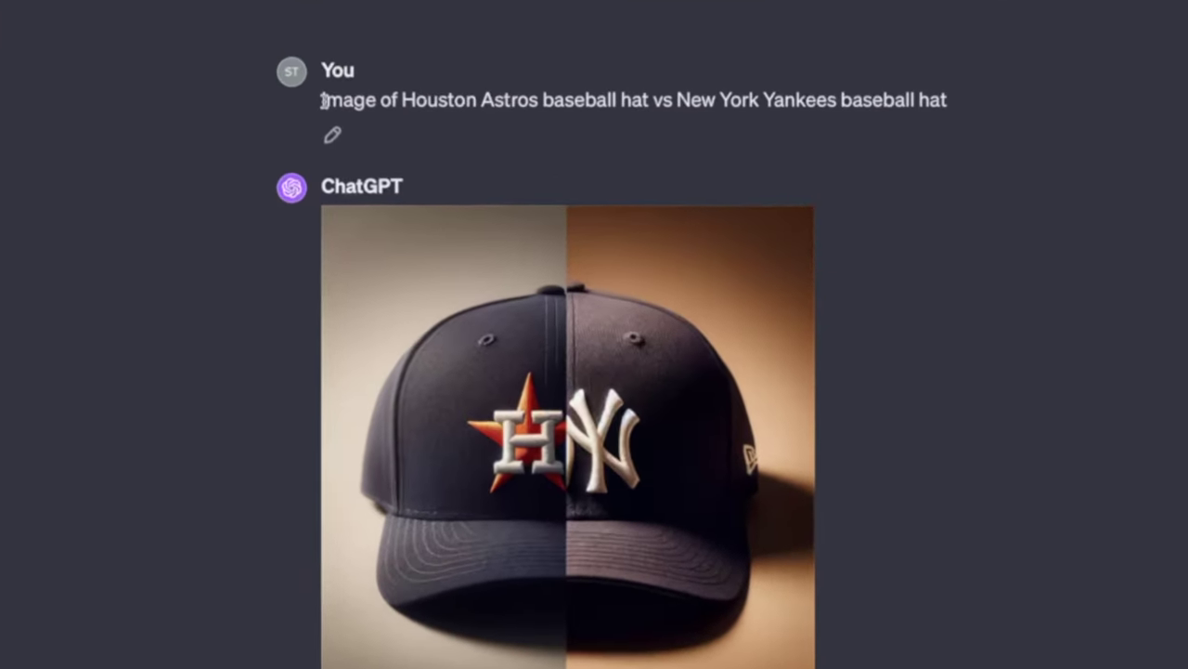
# Place the Astros vs Yankees prompt before the ID and edit it for Dodgers vs Red Sox.
pyautogui.moveTo(469, 108); pyautogui.dragTo(750, 99)
pyautogui.click(990, 101)
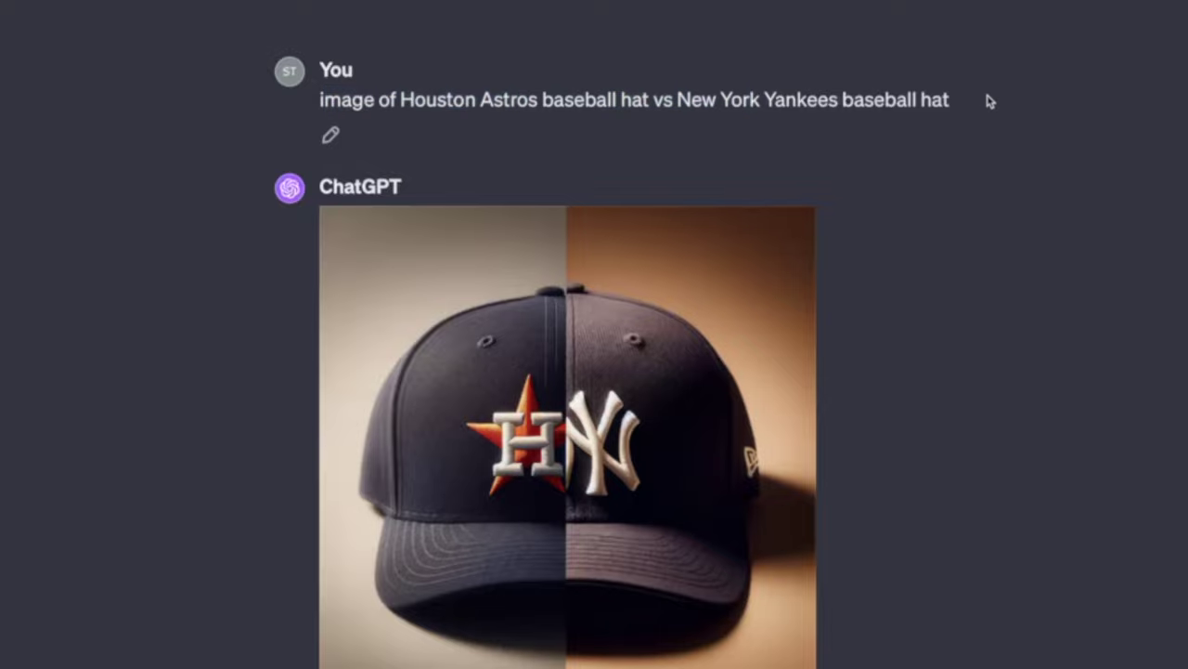
pyautogui.moveTo(917, 99); pyautogui.dragTo(330, 99)
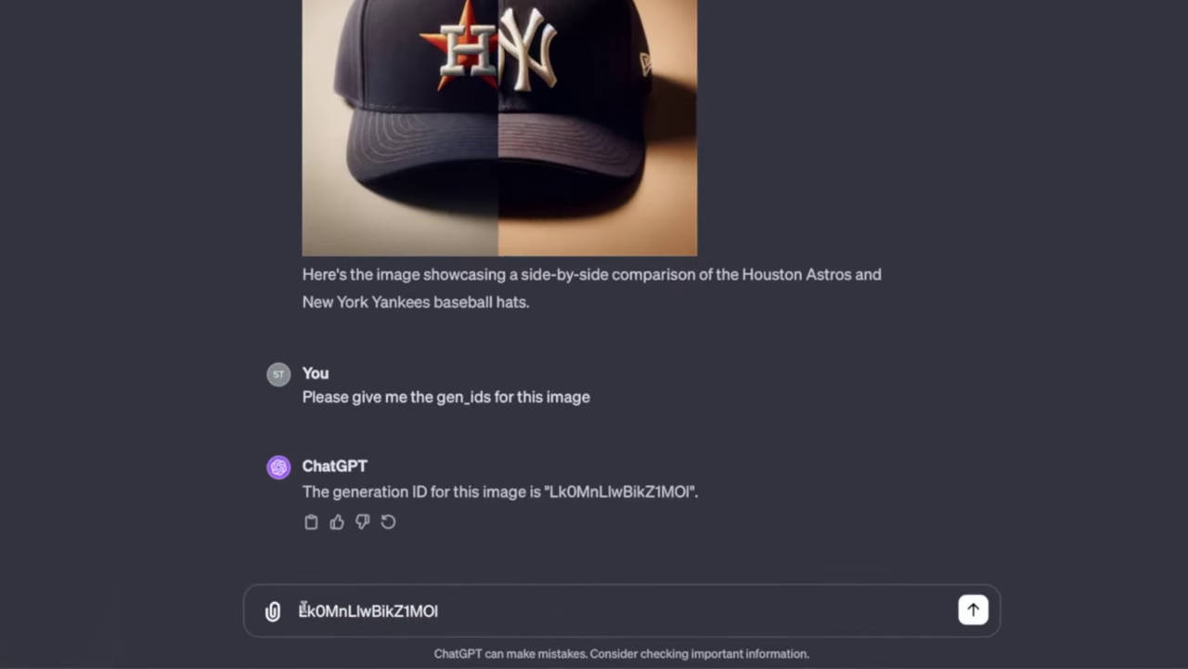
pyautogui.press('super+v')
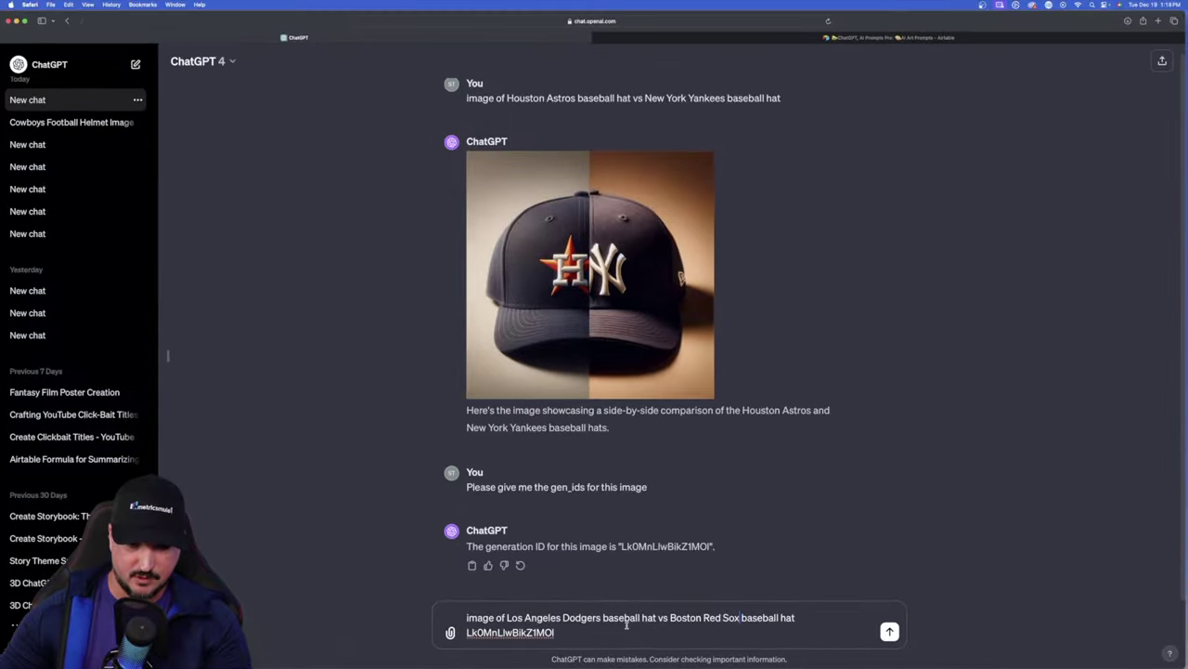
pyautogui.click(857, 581)
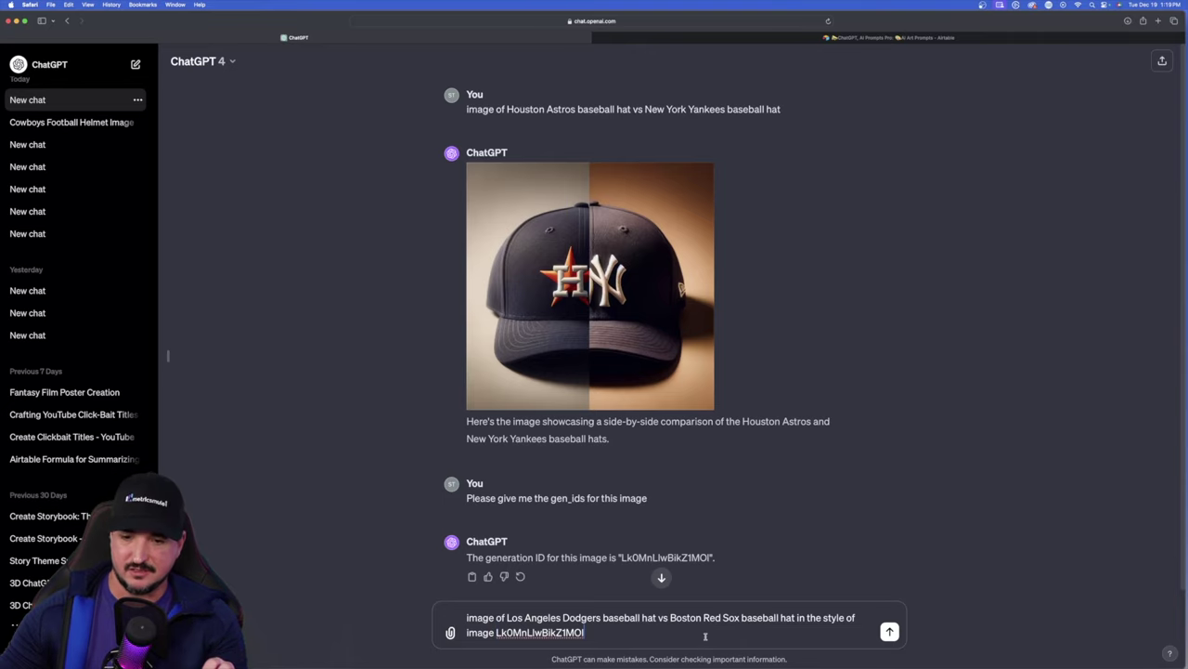
# Send the Dodgers vs Red Sox cap prompt and view the resulting split-cap image.
pyautogui.click(889, 632)
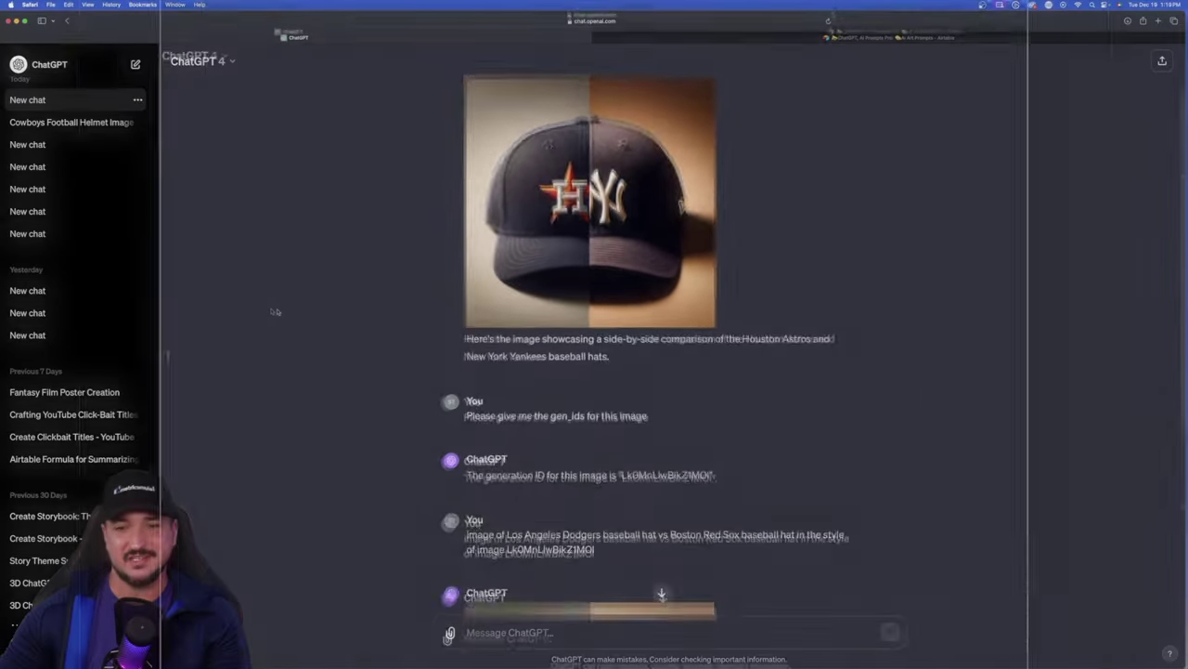
pyautogui.scroll(-4, 275, 311)
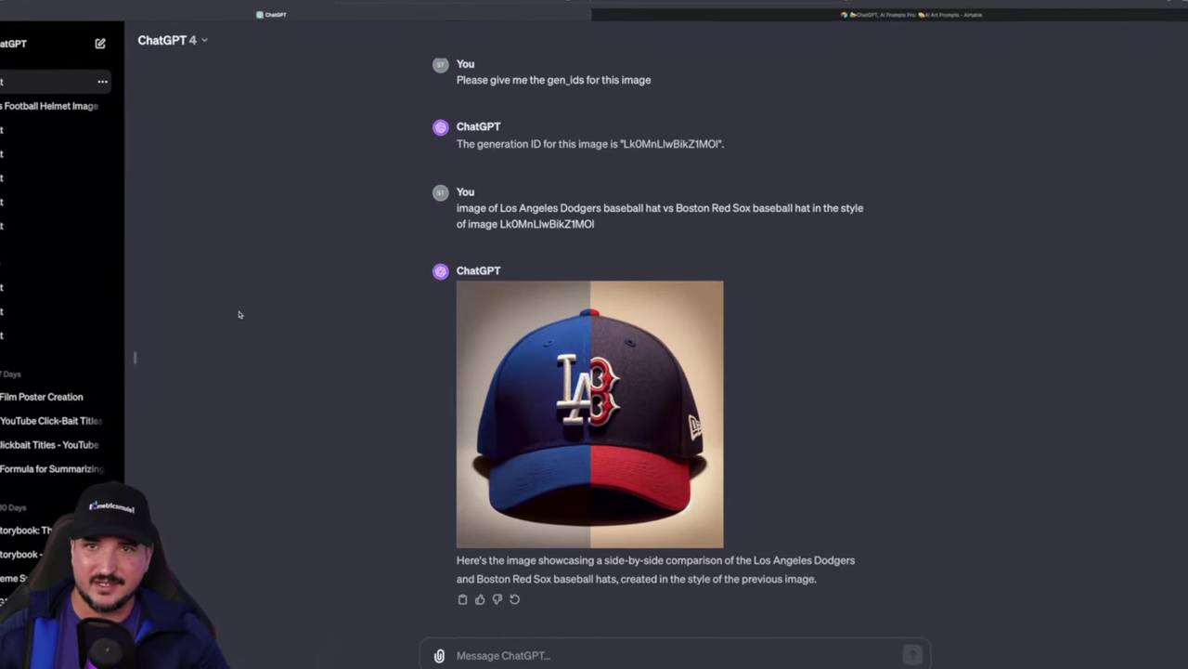
pyautogui.scroll(5, 457, 122)
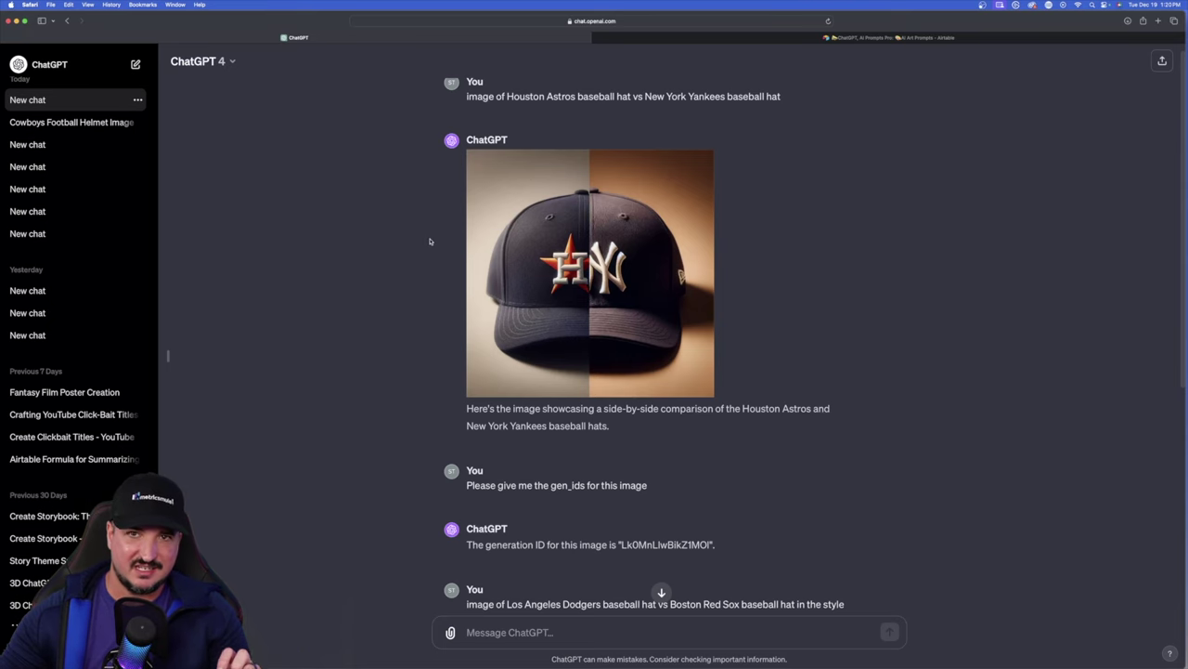
pyautogui.scroll(-5, 430, 242)
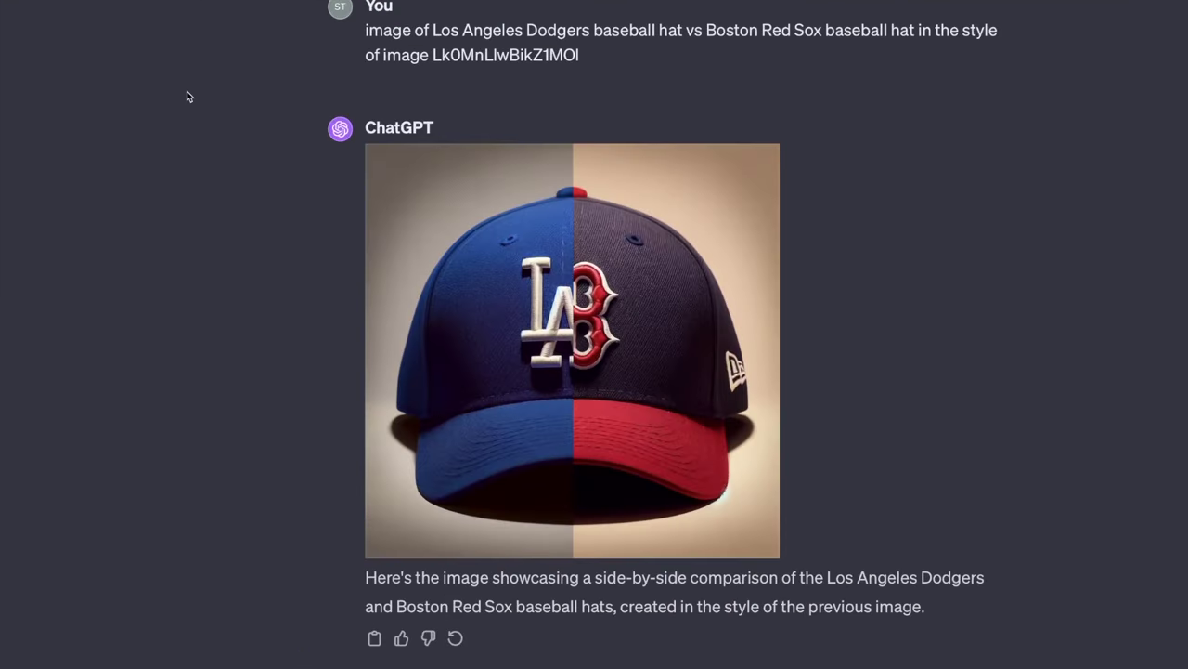